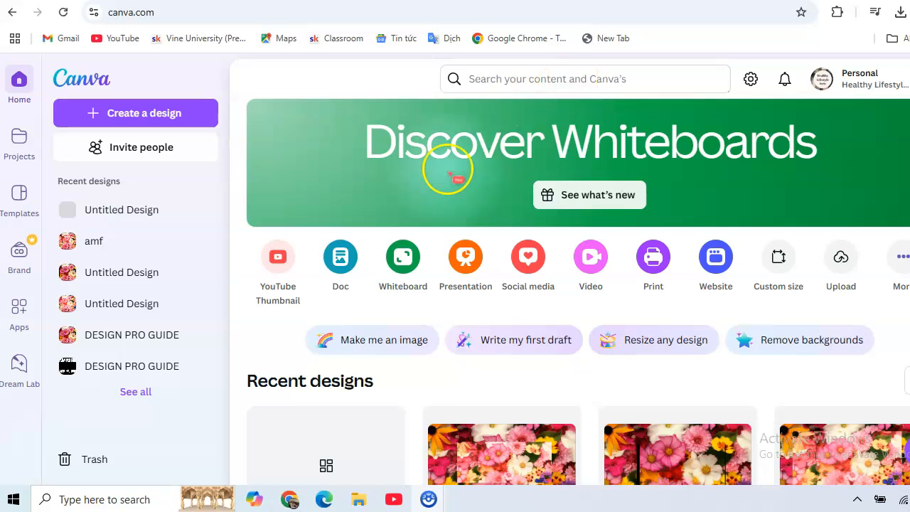
# Create a YouTube Thumbnail design and set the uploaded photo of the smiling woman in a cap as its page background.
pyautogui.click(270, 295)
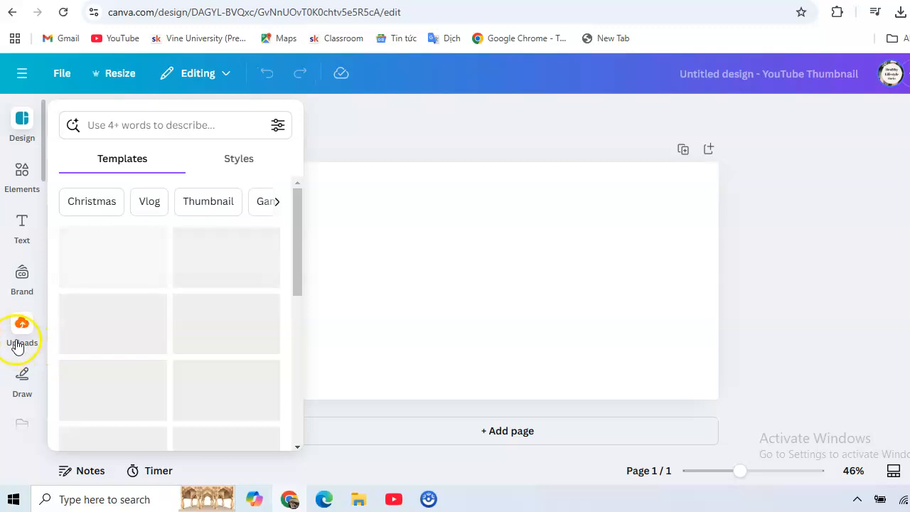
pyautogui.click(17, 346)
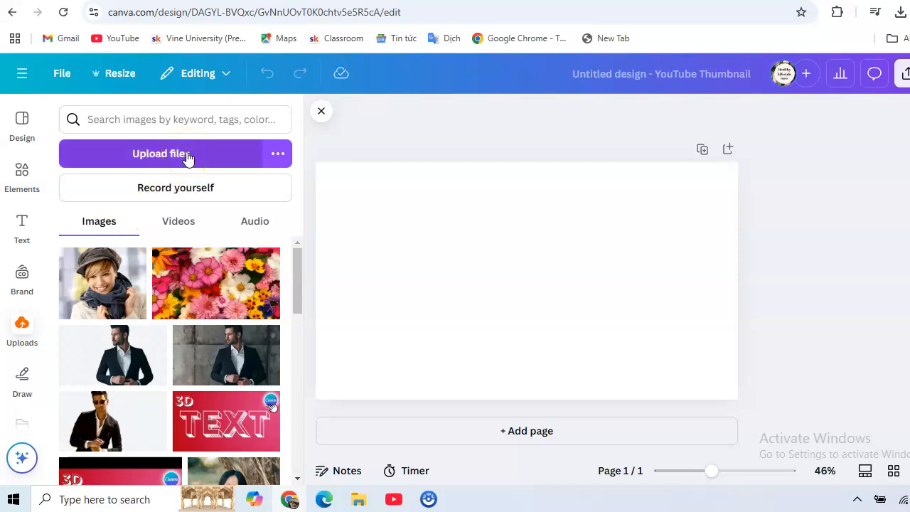
pyautogui.click(97, 290)
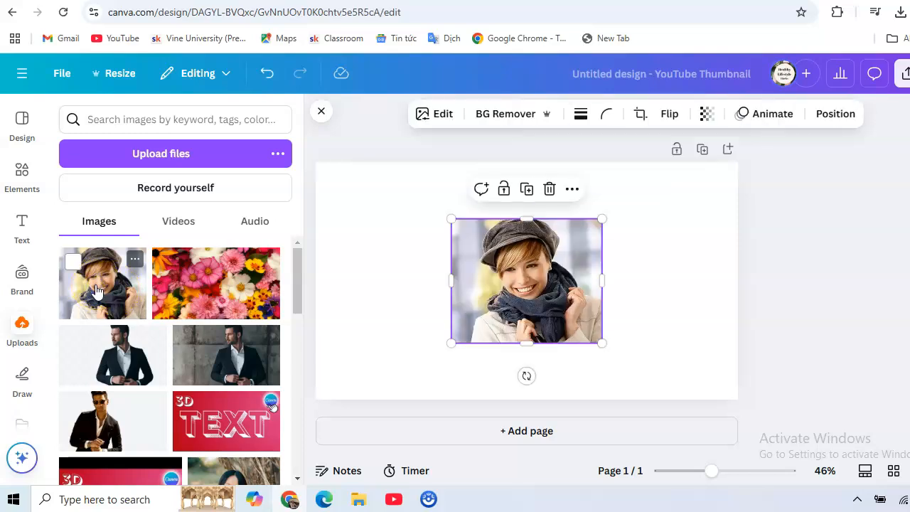
pyautogui.click(573, 190)
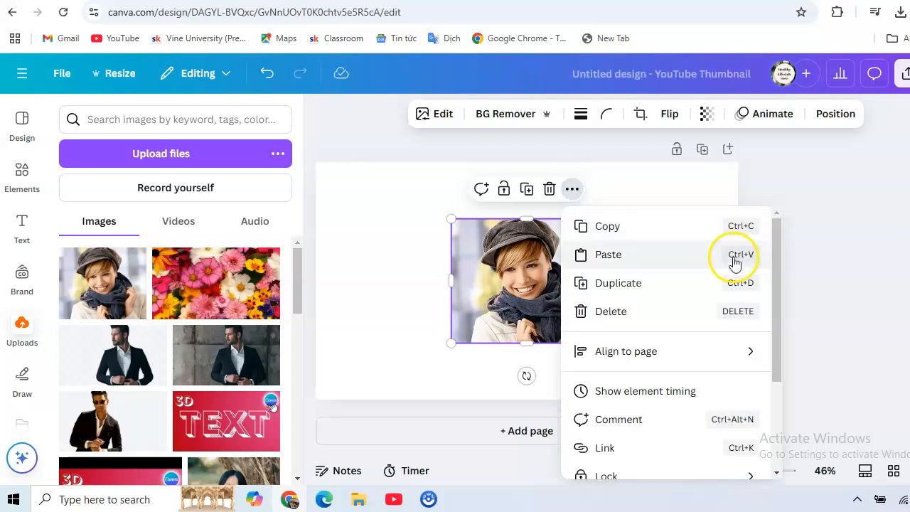
pyautogui.moveTo(777, 252); pyautogui.dragTo(781, 349)
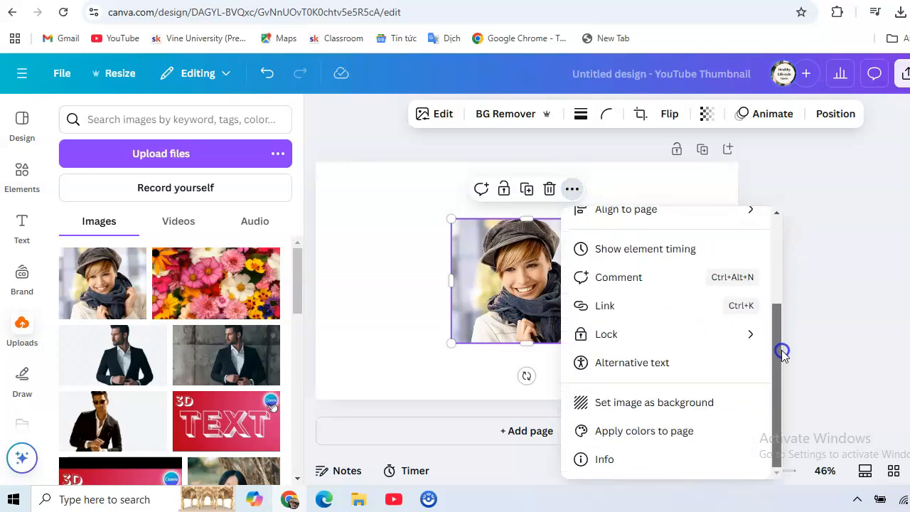
pyautogui.click(653, 405)
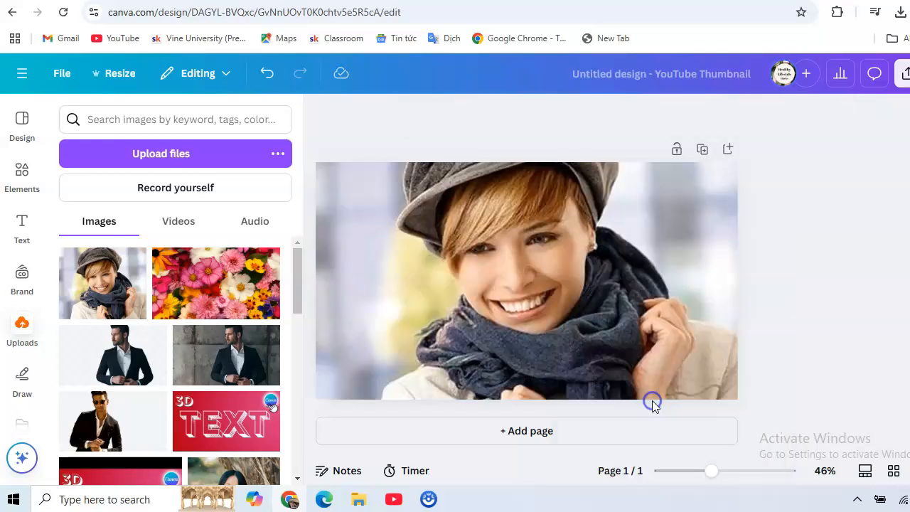
# Darken the background photo by setting its brightness to -100.
pyautogui.click(459, 258)
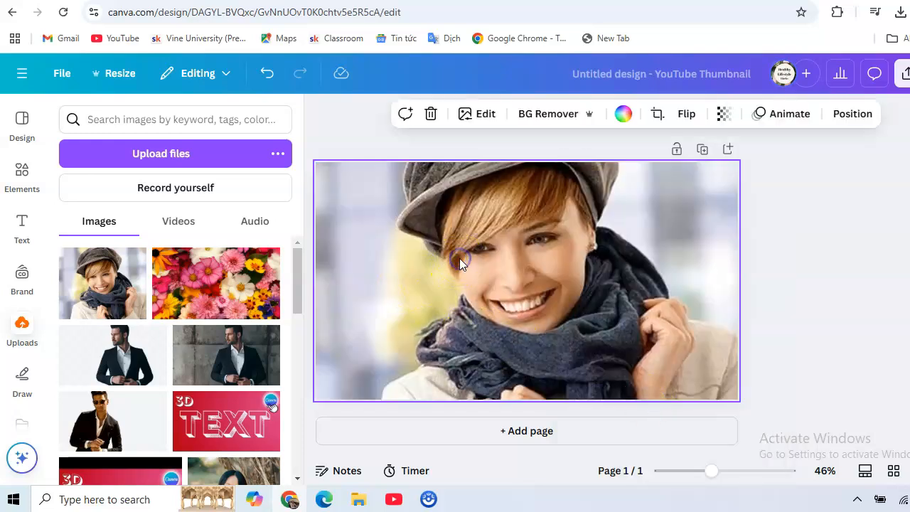
pyautogui.click(486, 116)
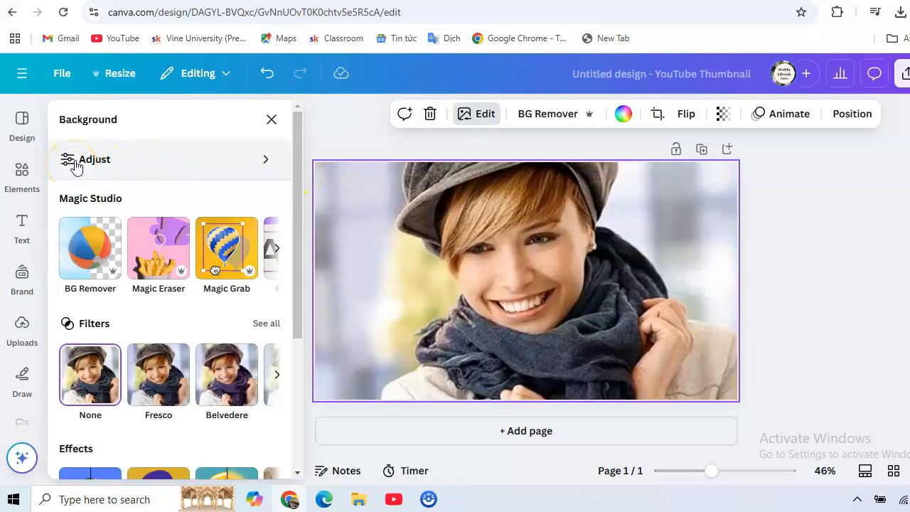
pyautogui.click(76, 164)
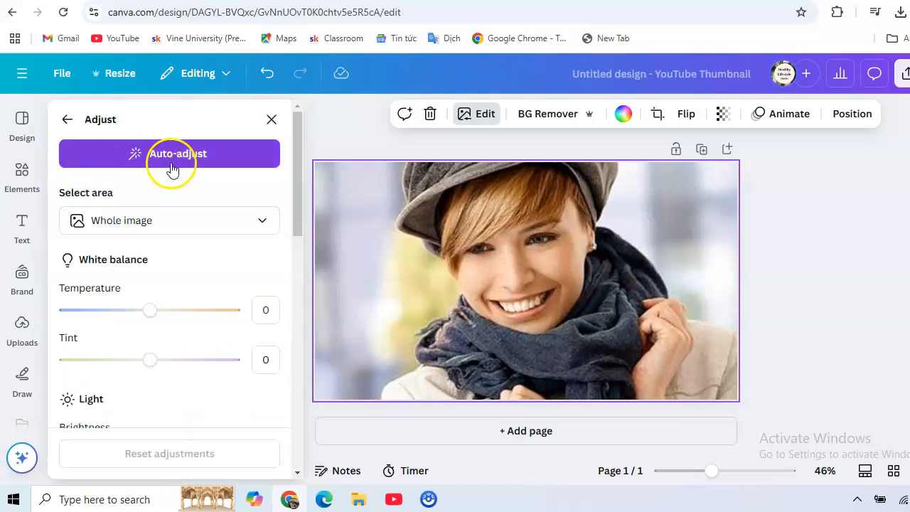
pyautogui.moveTo(298, 170); pyautogui.dragTo(298, 225)
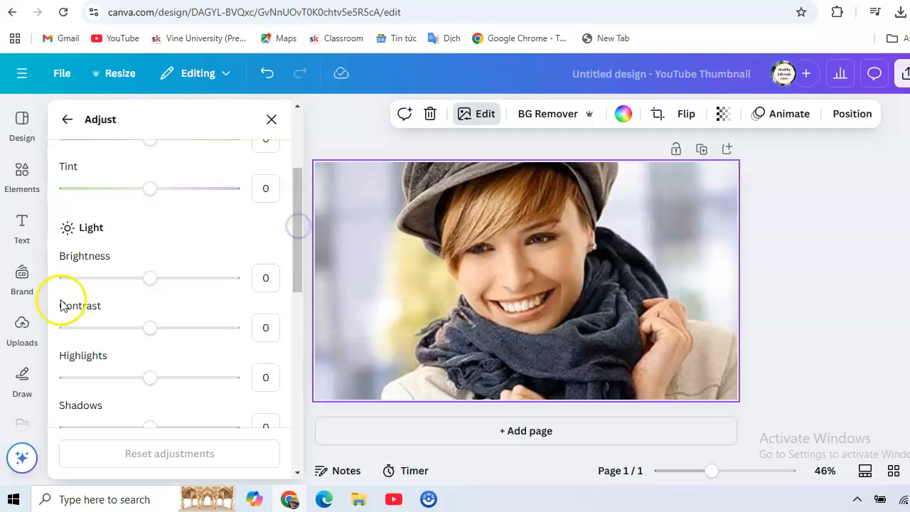
pyautogui.moveTo(150, 285); pyautogui.dragTo(60, 285)
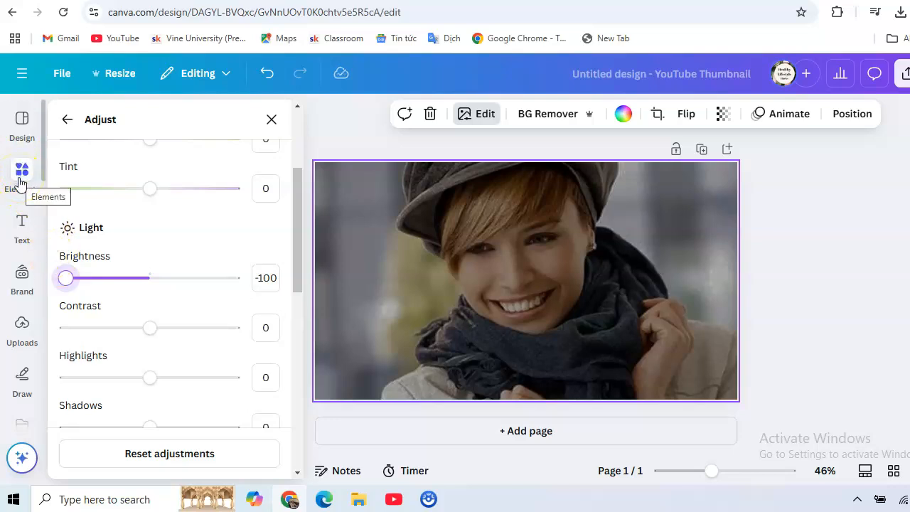
# Search the elements for "neon circle" graphics and add the white ring with the pale purple glow to the page.
pyautogui.click(21, 172)
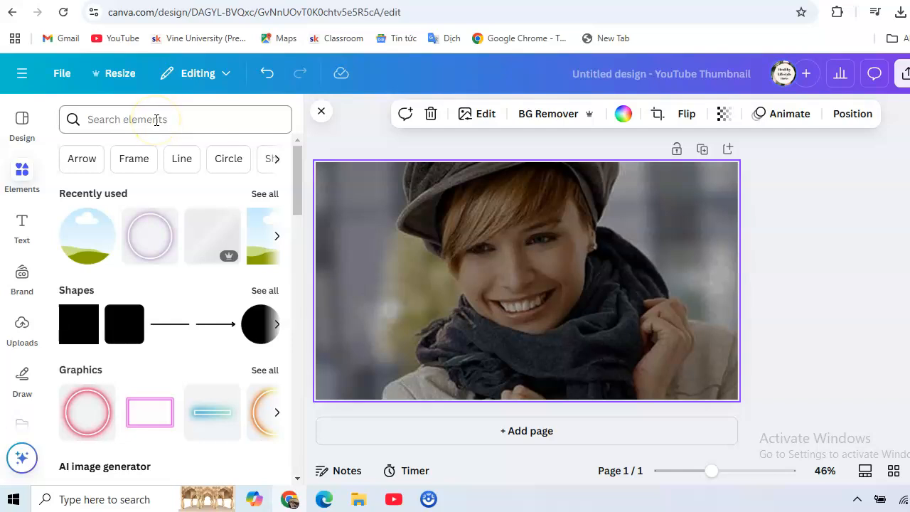
pyautogui.click(155, 120)
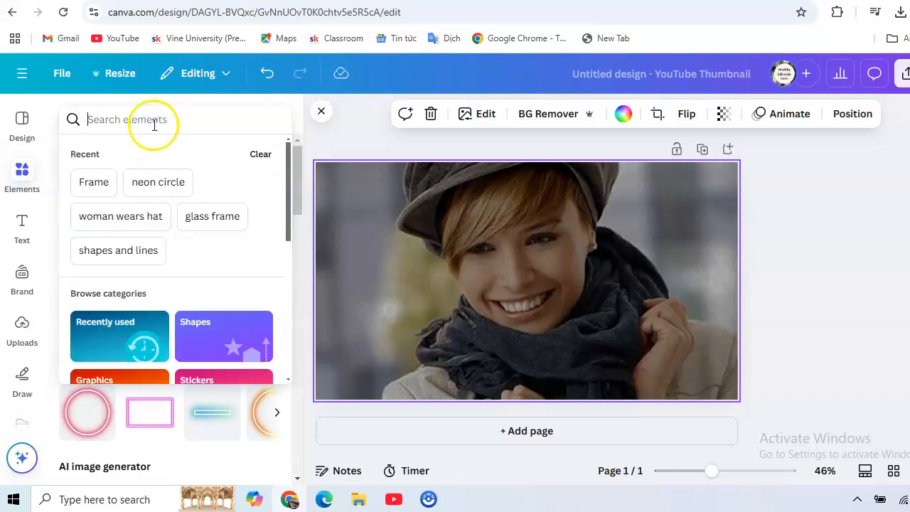
pyautogui.click(162, 186)
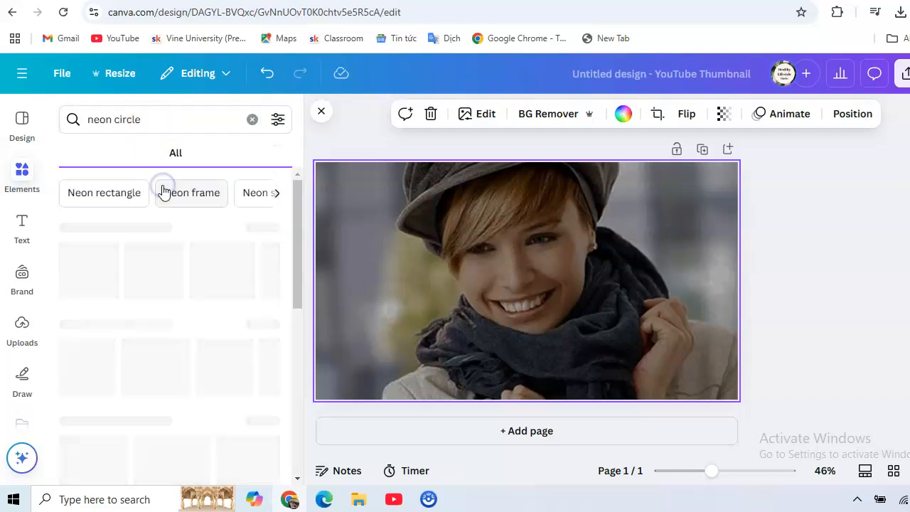
pyautogui.click(114, 156)
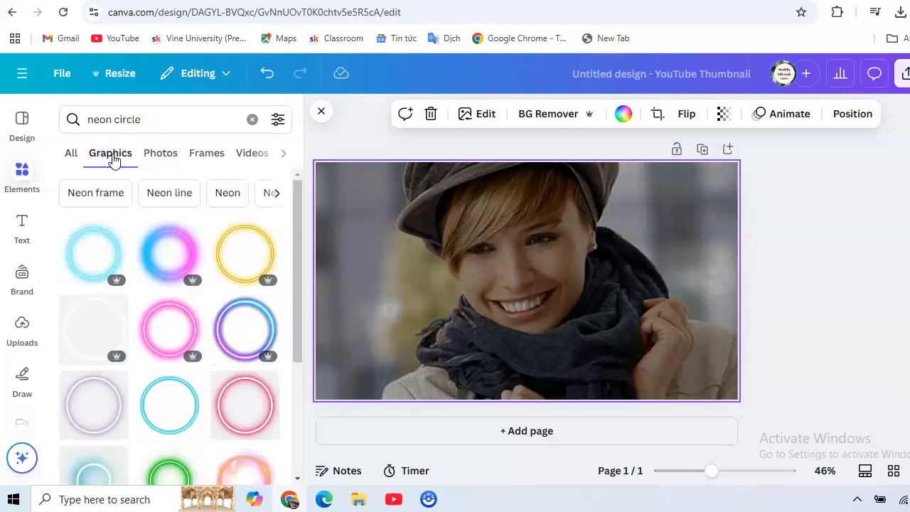
pyautogui.moveTo(295, 209); pyautogui.dragTo(297, 263)
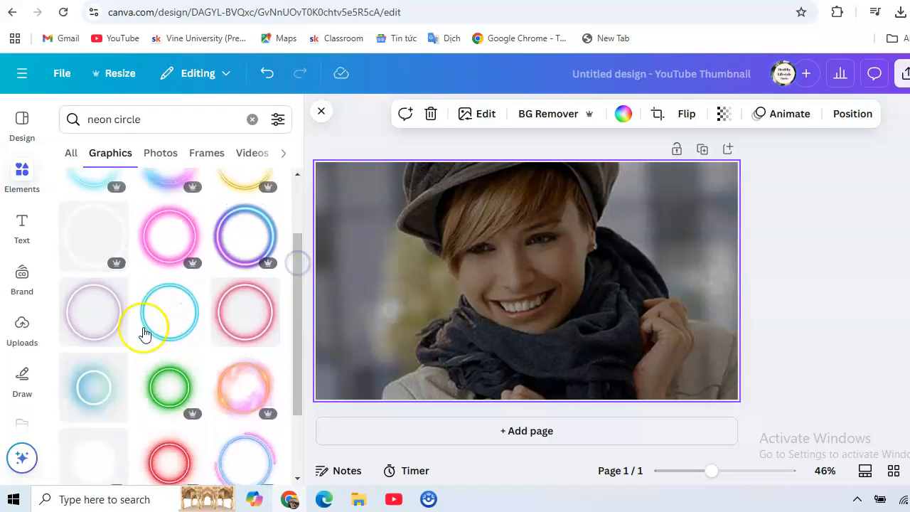
pyautogui.click(71, 322)
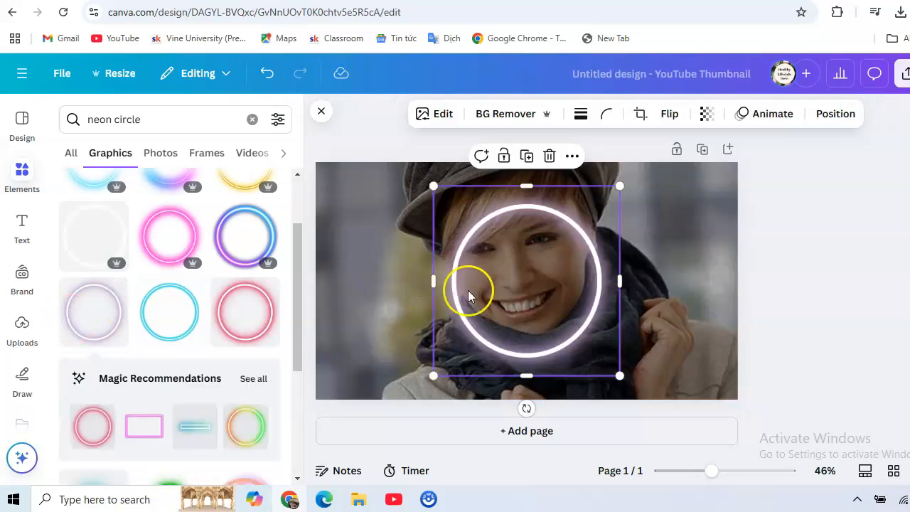
# Reposition and enlarge the neon ring so it encircles the woman's face and reaches the top edge of the page.
pyautogui.moveTo(524, 281); pyautogui.dragTo(462, 226)
pyautogui.moveTo(563, 324); pyautogui.dragTo(676, 341)
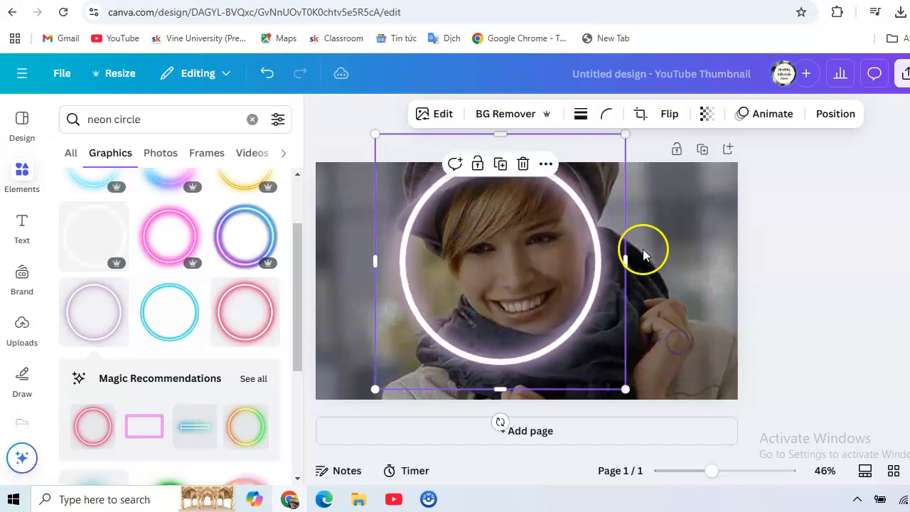
pyautogui.moveTo(624, 134); pyautogui.dragTo(667, 124)
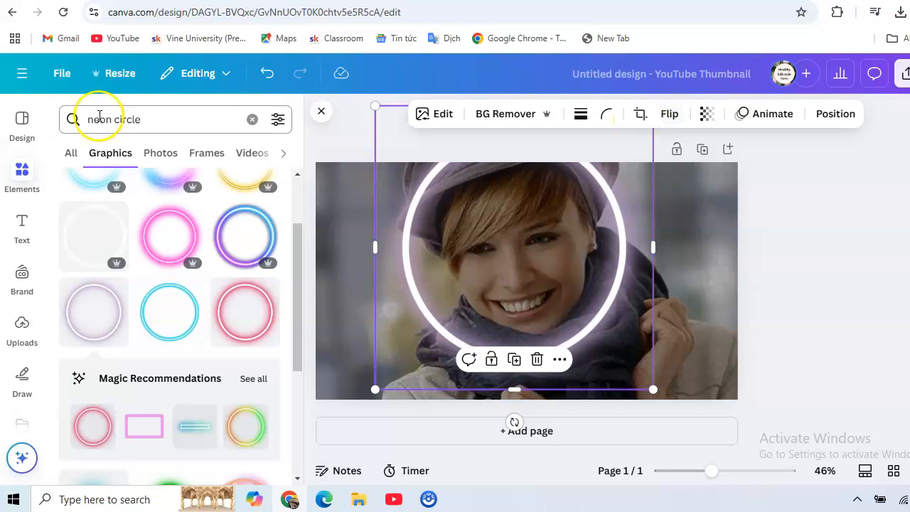
# Find the Frame elements and add the plain circular frame to the page.
pyautogui.click(252, 119)
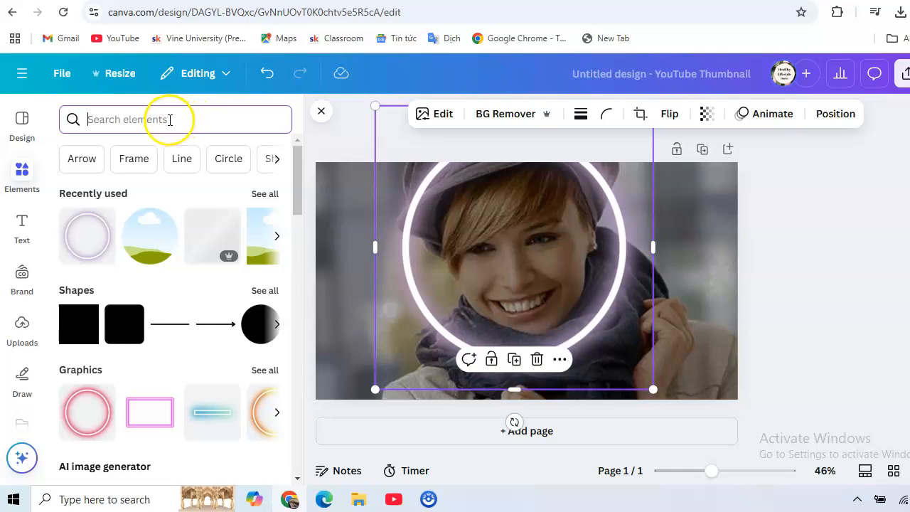
pyautogui.click(134, 159)
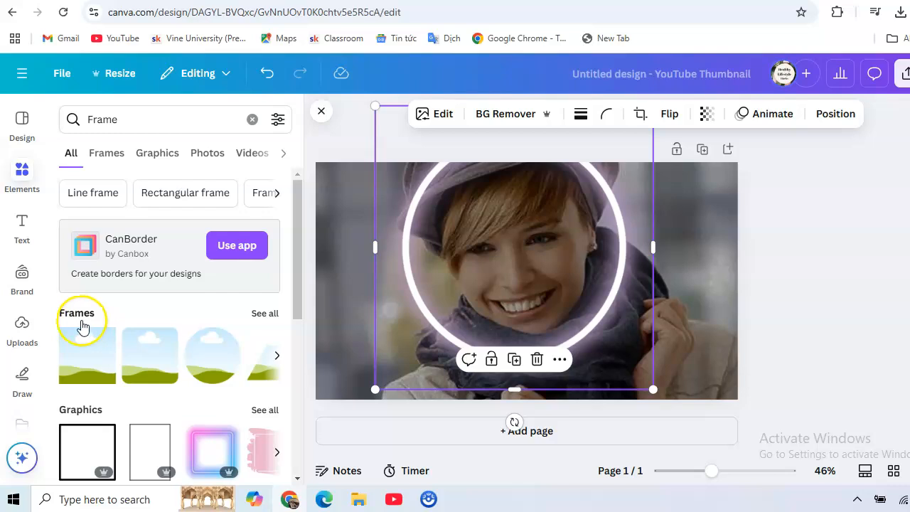
pyautogui.click(264, 317)
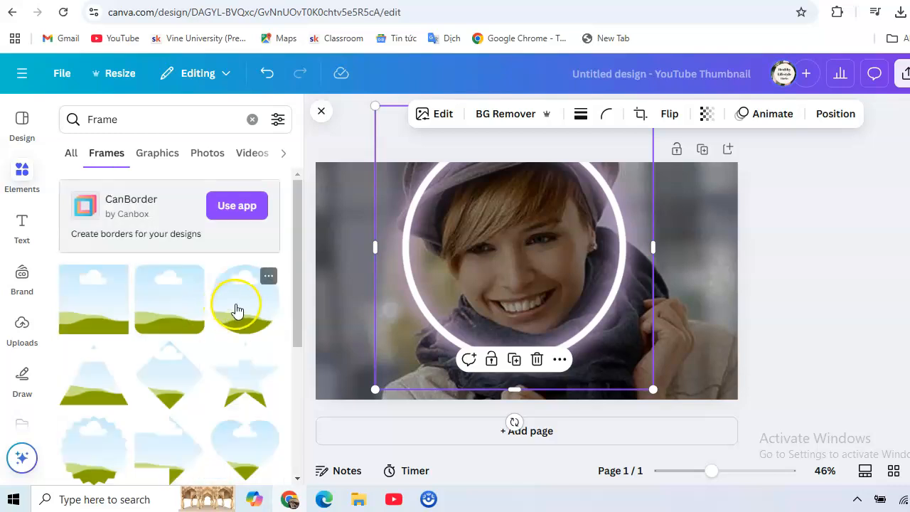
pyautogui.click(237, 310)
# Move the circular frame onto the neon ring and resize it to fill the ring's interior.
pyautogui.moveTo(521, 282); pyautogui.dragTo(468, 212)
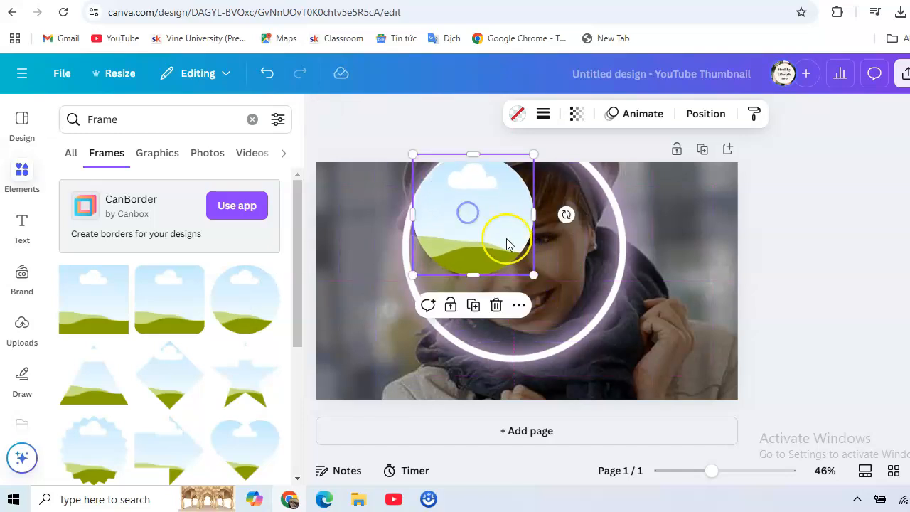
pyautogui.moveTo(533, 274); pyautogui.dragTo(617, 359)
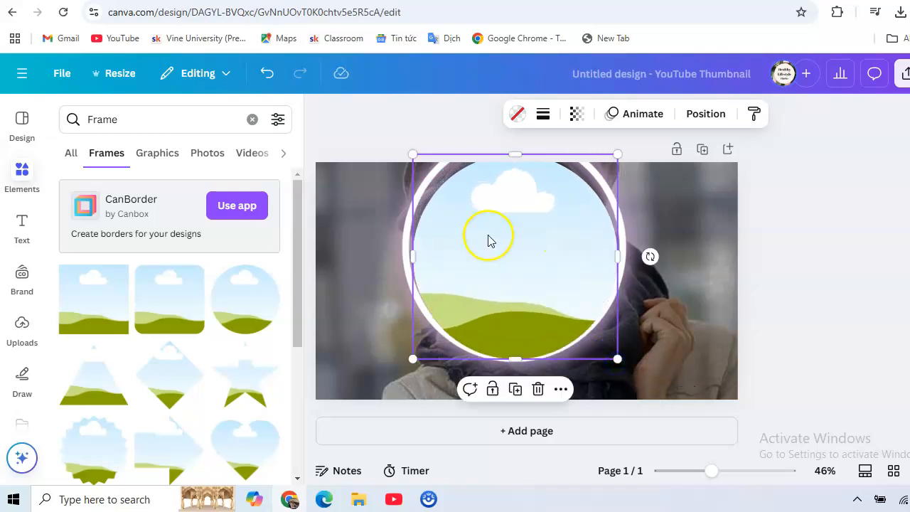
pyautogui.moveTo(414, 153); pyautogui.dragTo(400, 144)
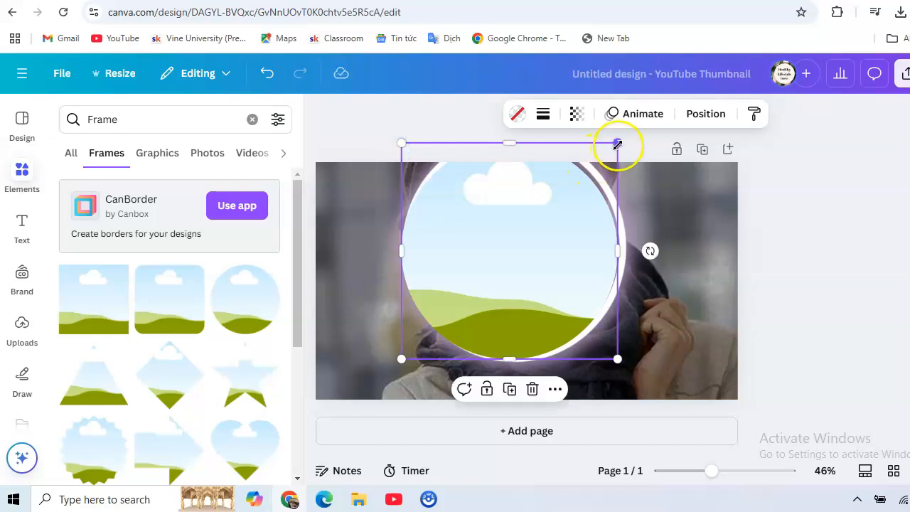
pyautogui.moveTo(619, 145); pyautogui.dragTo(624, 141)
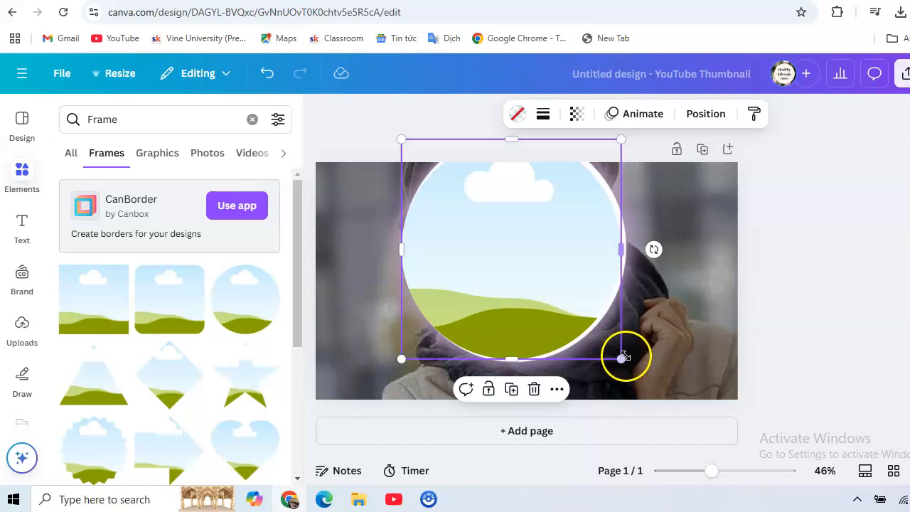
pyautogui.moveTo(624, 357); pyautogui.dragTo(631, 362)
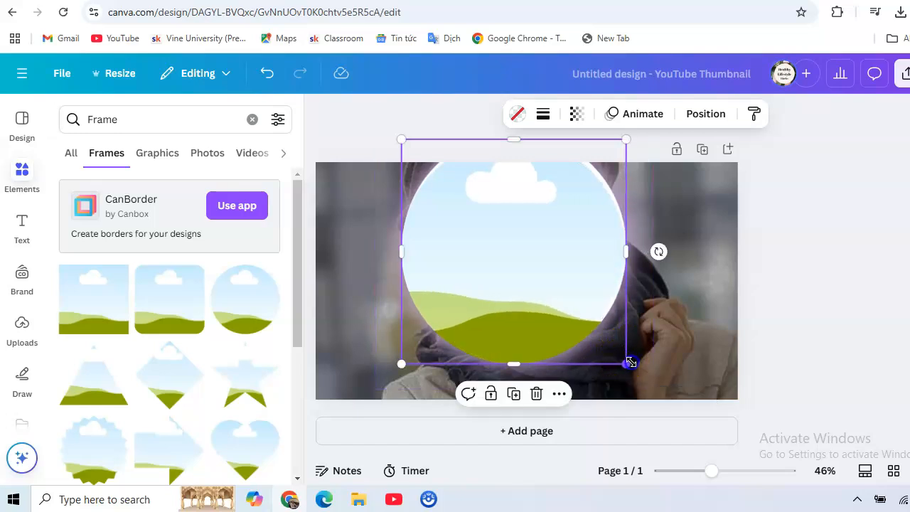
# Fill the circular frame with the uploaded photo of the woman and enlarge it until it extends past the page's top and bottom edges.
pyautogui.click(22, 327)
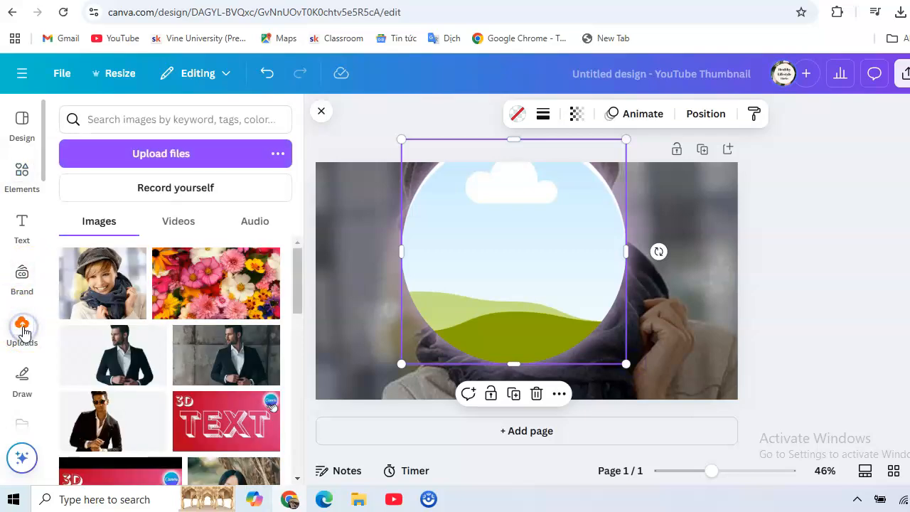
pyautogui.moveTo(106, 299); pyautogui.dragTo(420, 290)
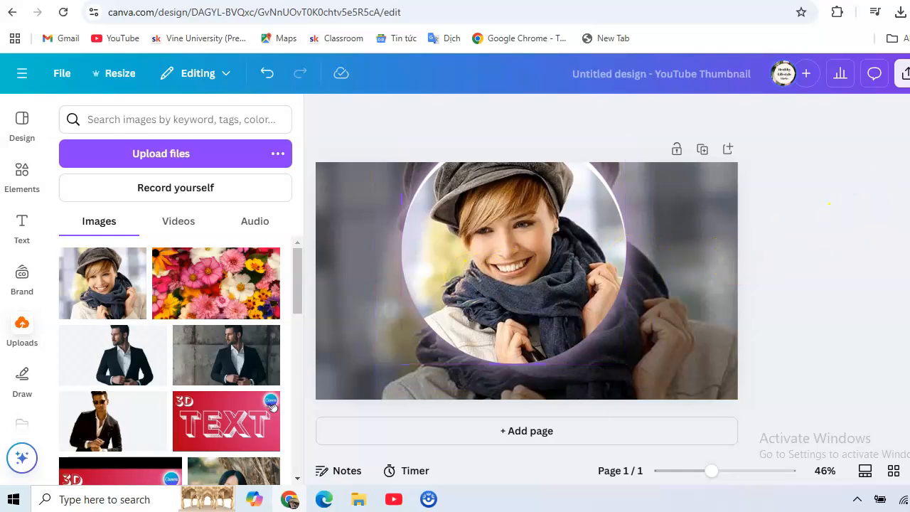
pyautogui.click(557, 259)
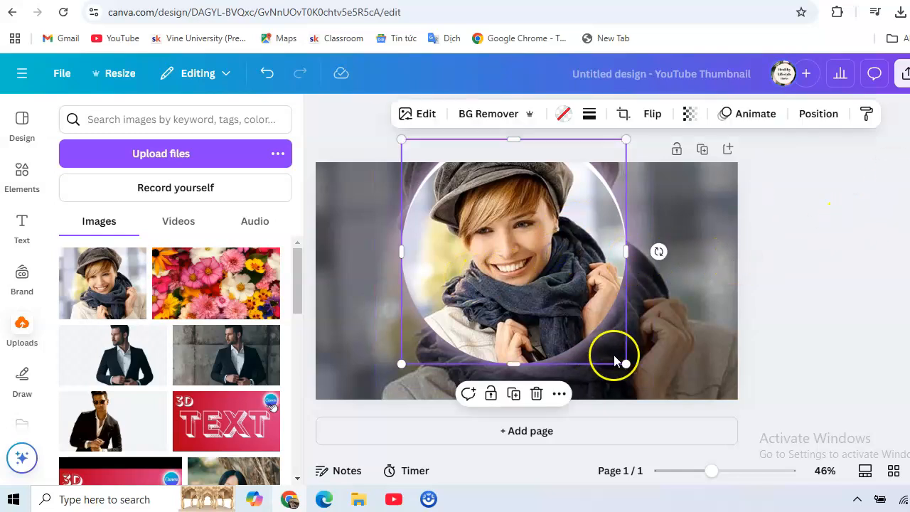
pyautogui.moveTo(627, 361); pyautogui.dragTo(682, 392)
pyautogui.moveTo(400, 135); pyautogui.dragTo(358, 126)
pyautogui.moveTo(530, 241); pyautogui.dragTo(544, 250)
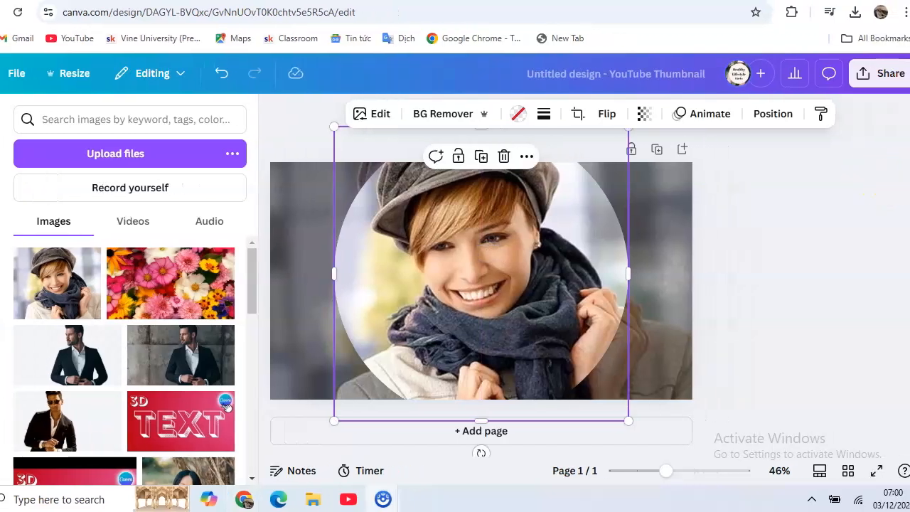
# Download the design as a PNG at size 1 (1,280 × 720 px).
pyautogui.click(876, 75)
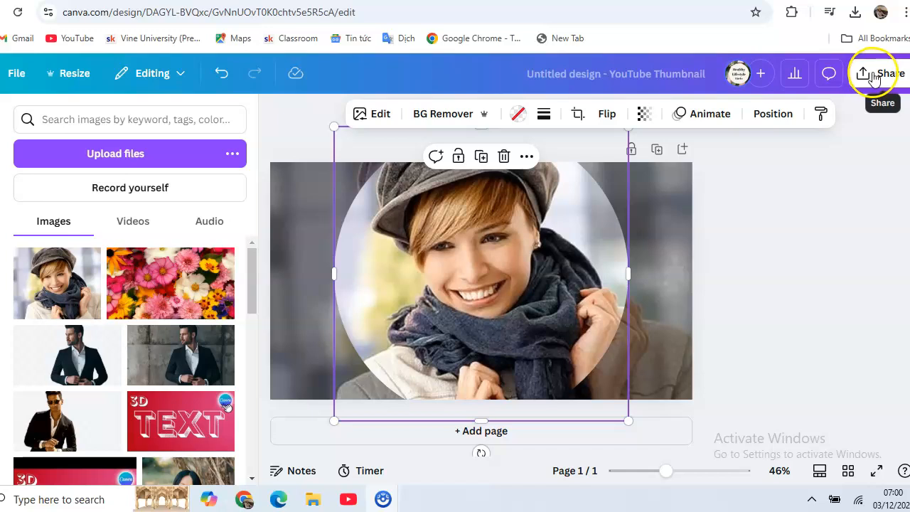
pyautogui.click(665, 363)
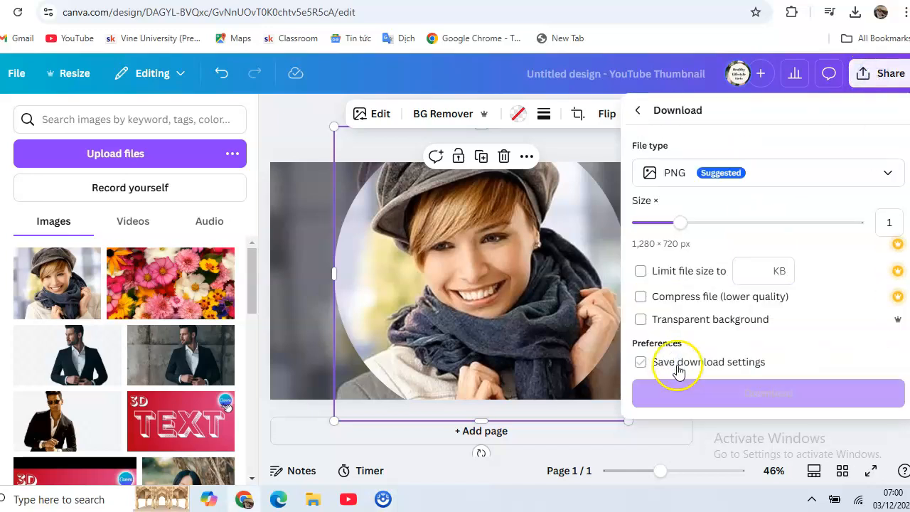
pyautogui.click(743, 391)
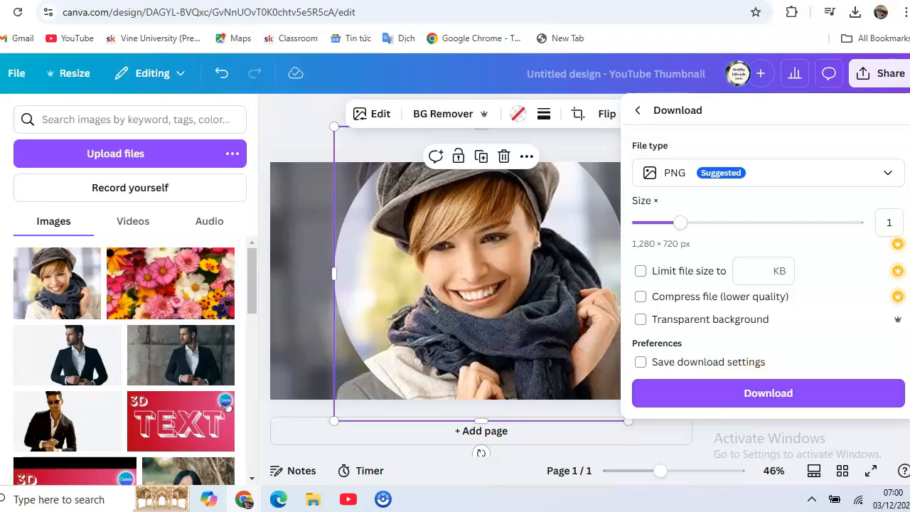